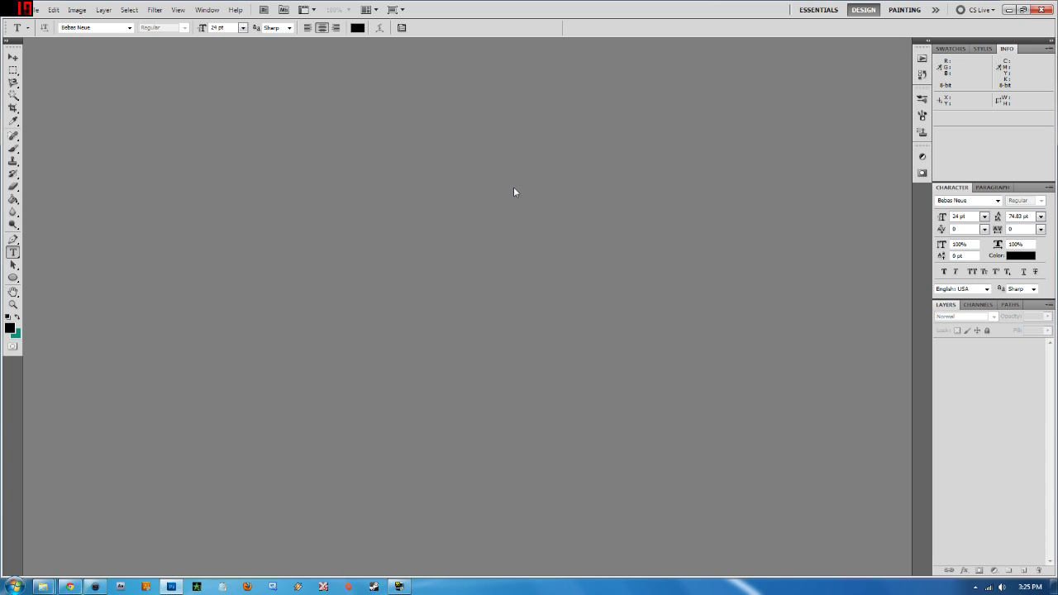
Create a new 1920 × 1080 pixel document at 300 pixels/inch in RGB Color with a white background.
click(31, 9)
click(38, 22)
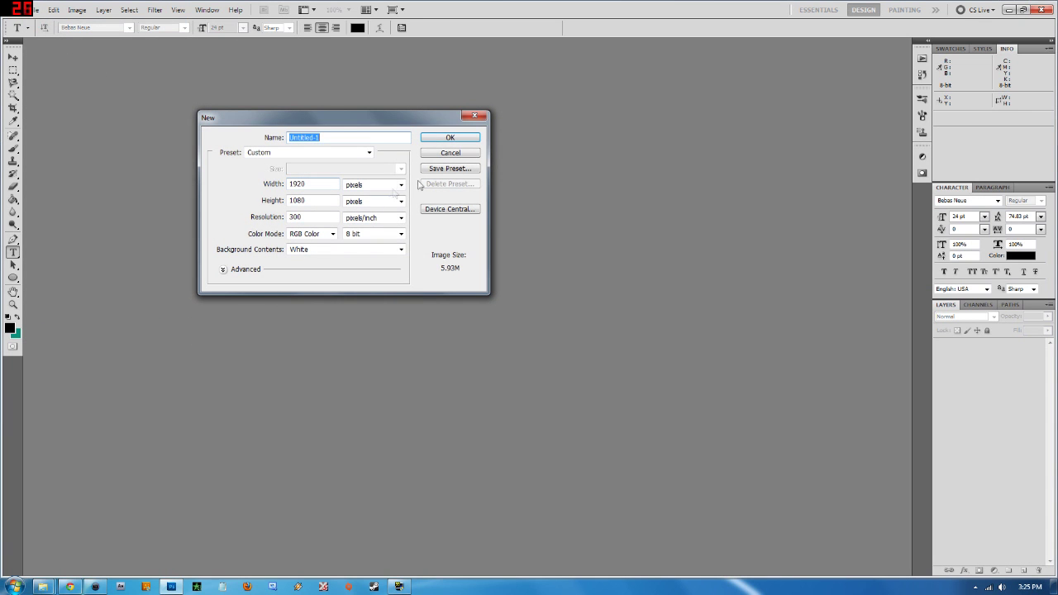
key(Tab)
key(Tab)
key(Tab)
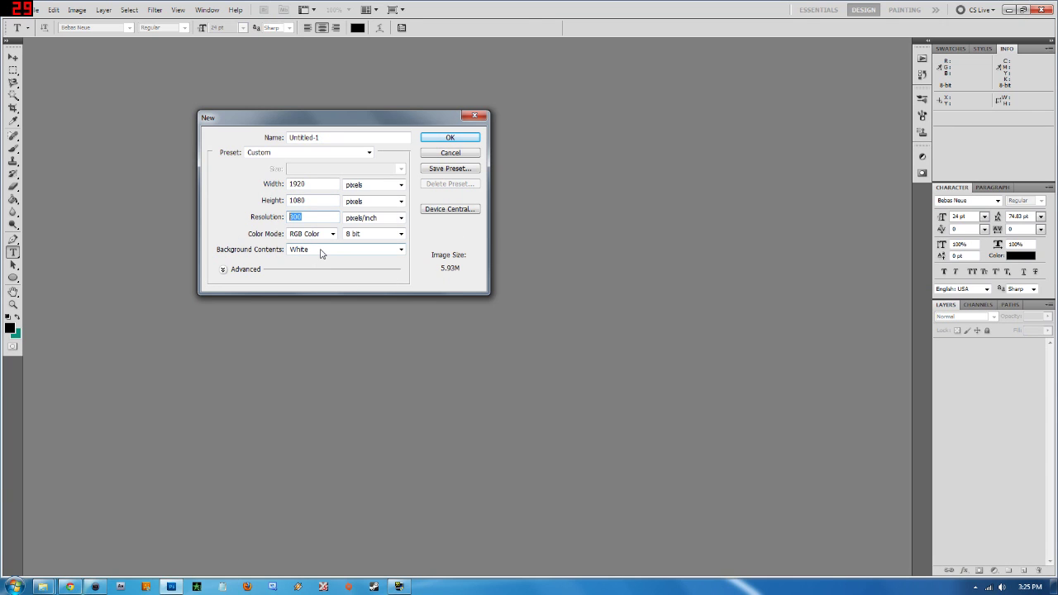
click(434, 142)
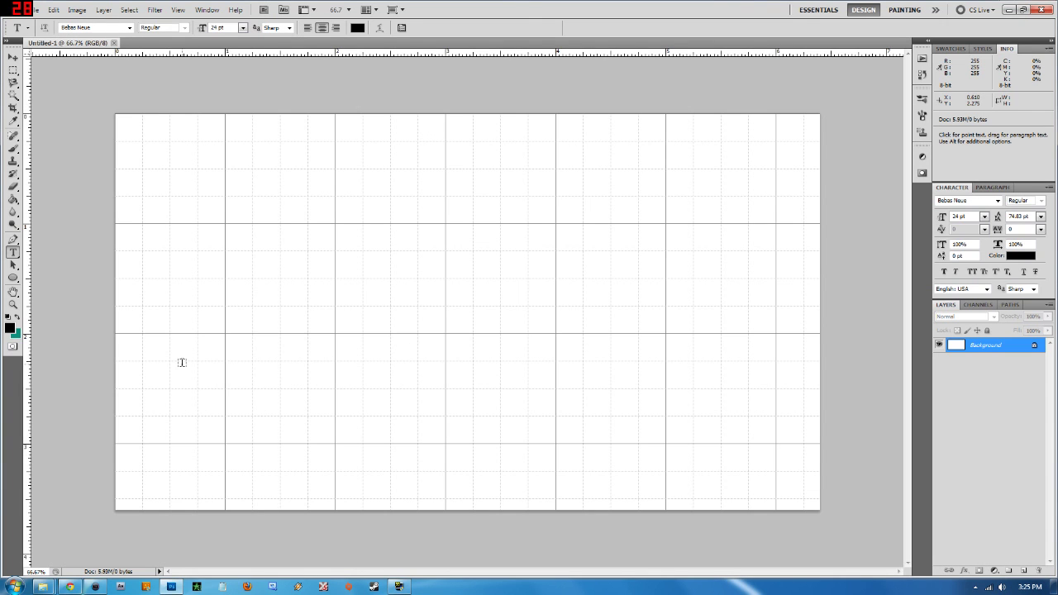
Switch the grid overlay off and on again, and check which overlays are set to show.
key(ctrl+apostrophe)
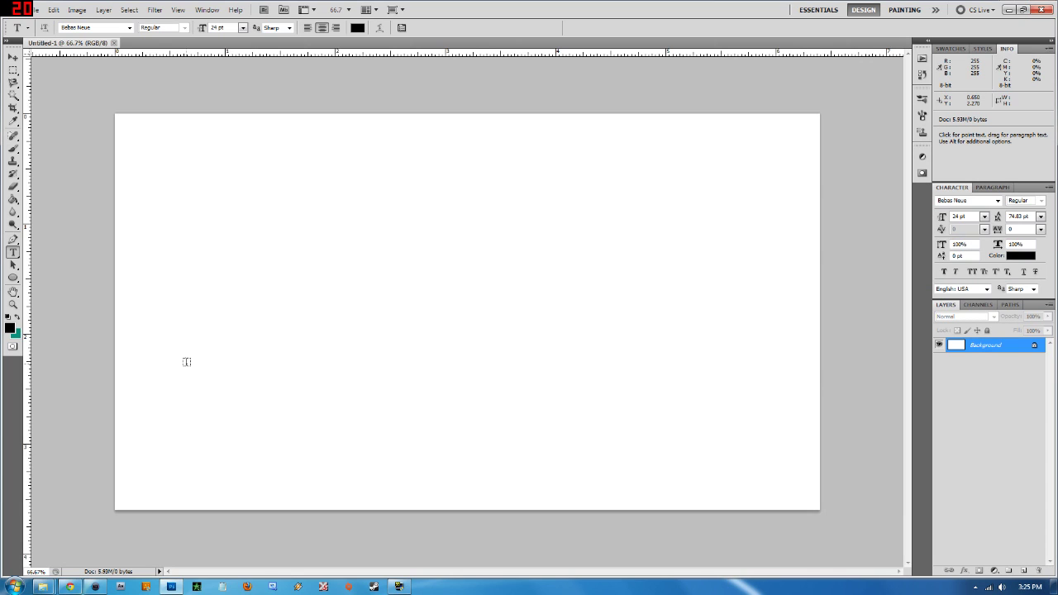
click(14, 57)
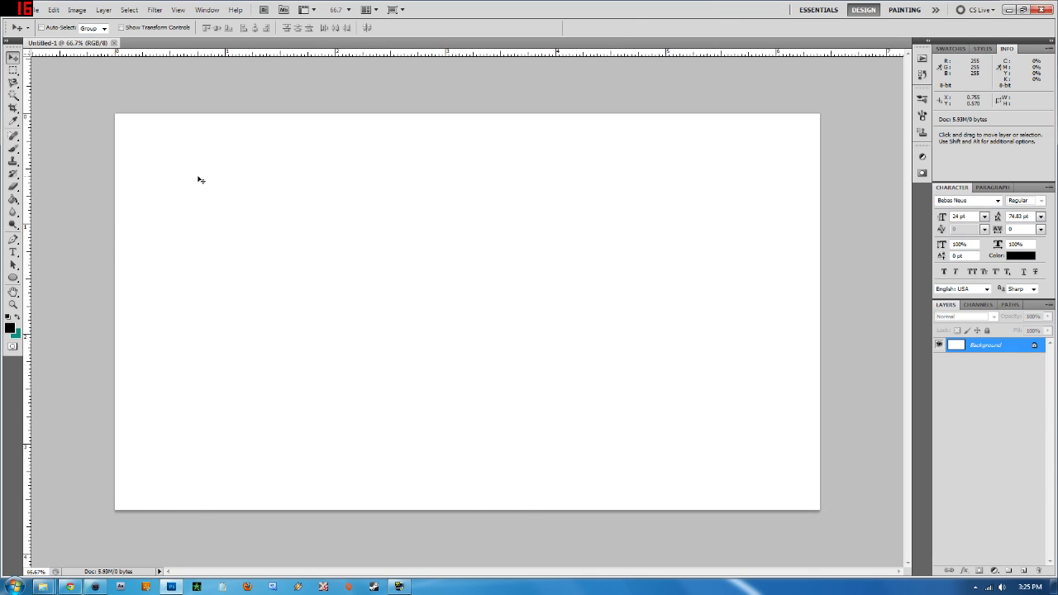
key(ctrl+apostrophe)
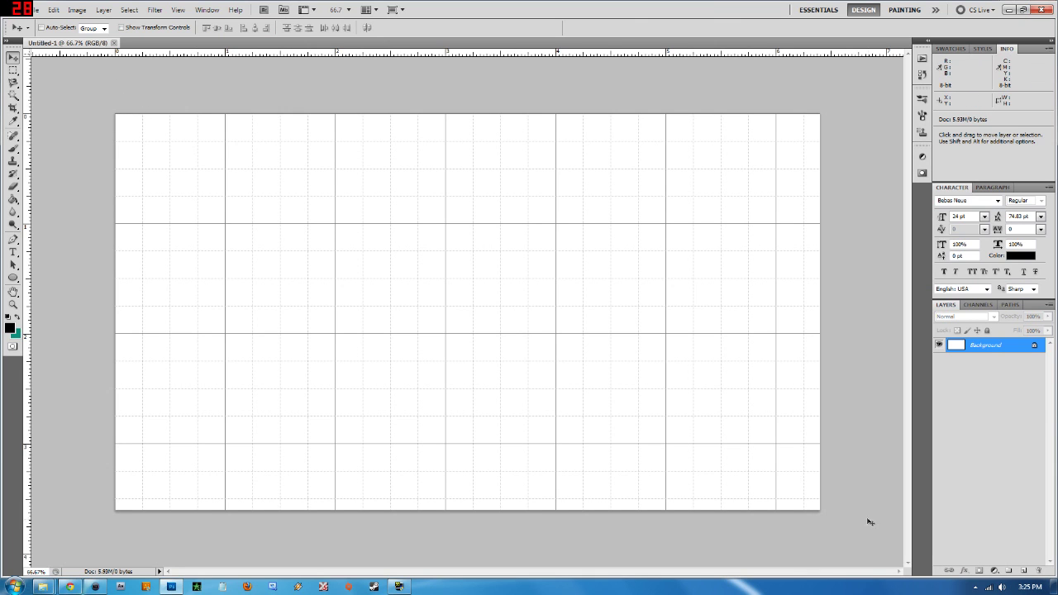
click(178, 10)
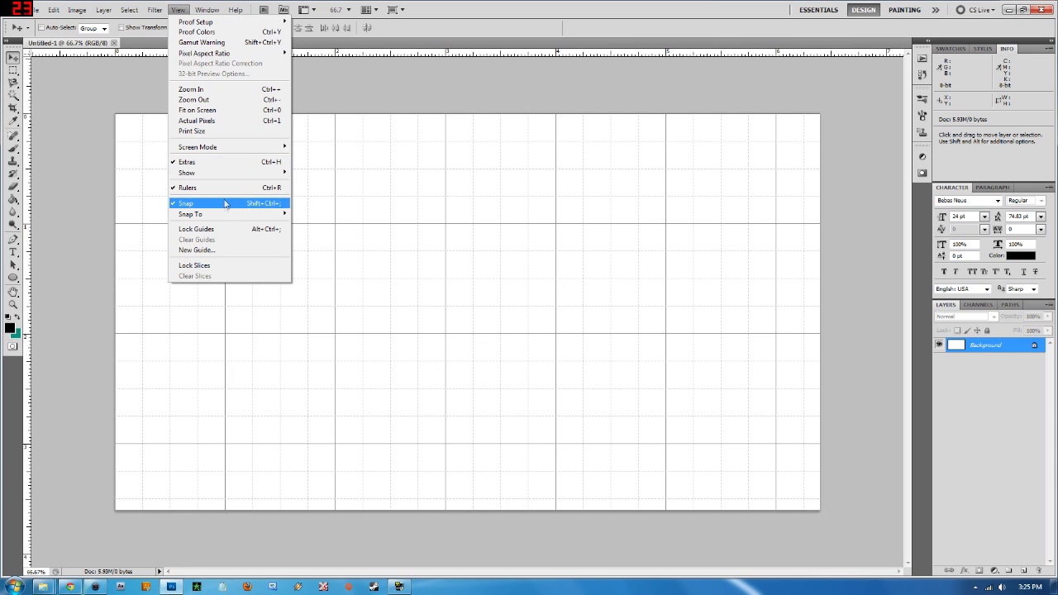
mouse_move(235, 180)
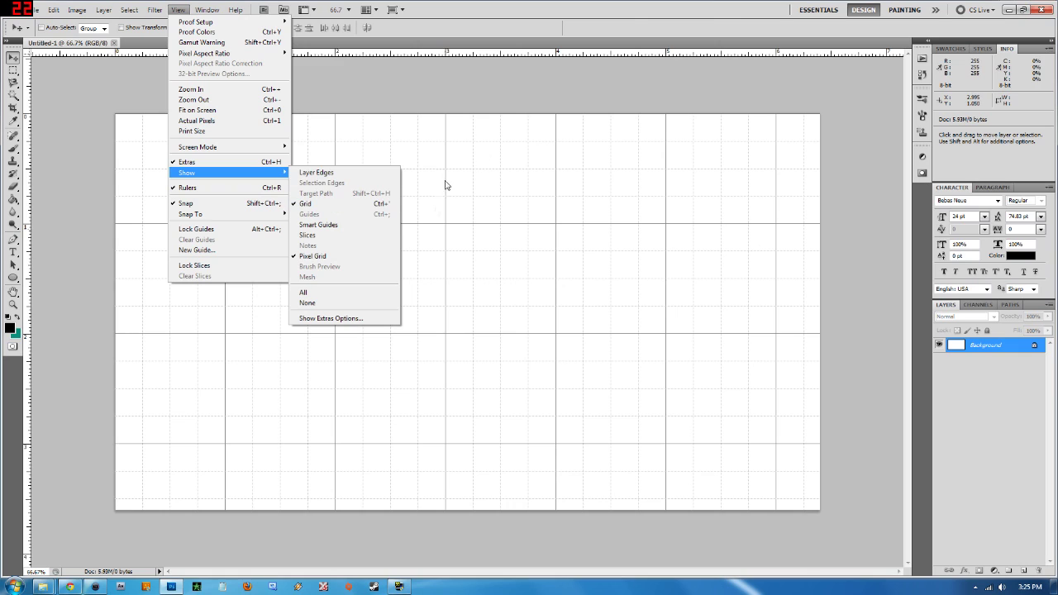
click(514, 169)
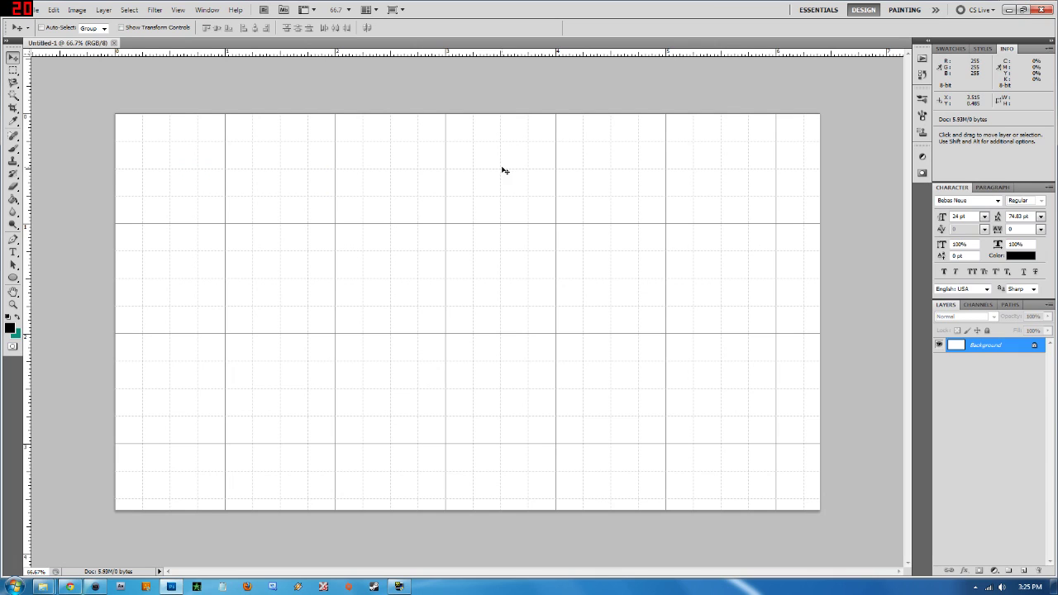
Draw a downward-bowing curved path with the Pen tool from the 1 in, 1 in grid intersection to the 3 in, 3 in intersection.
click(14, 240)
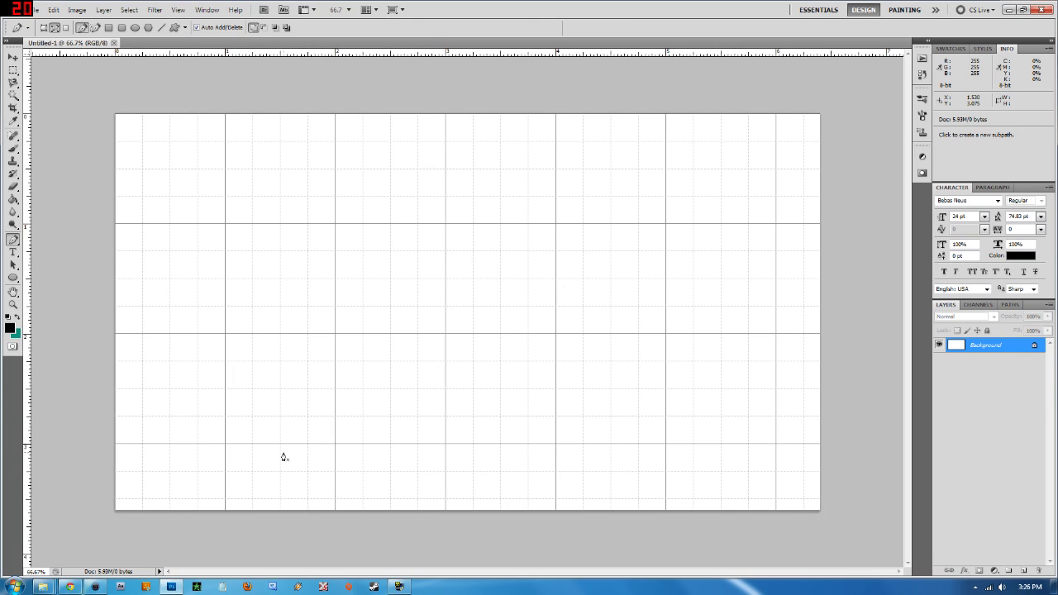
click(224, 223)
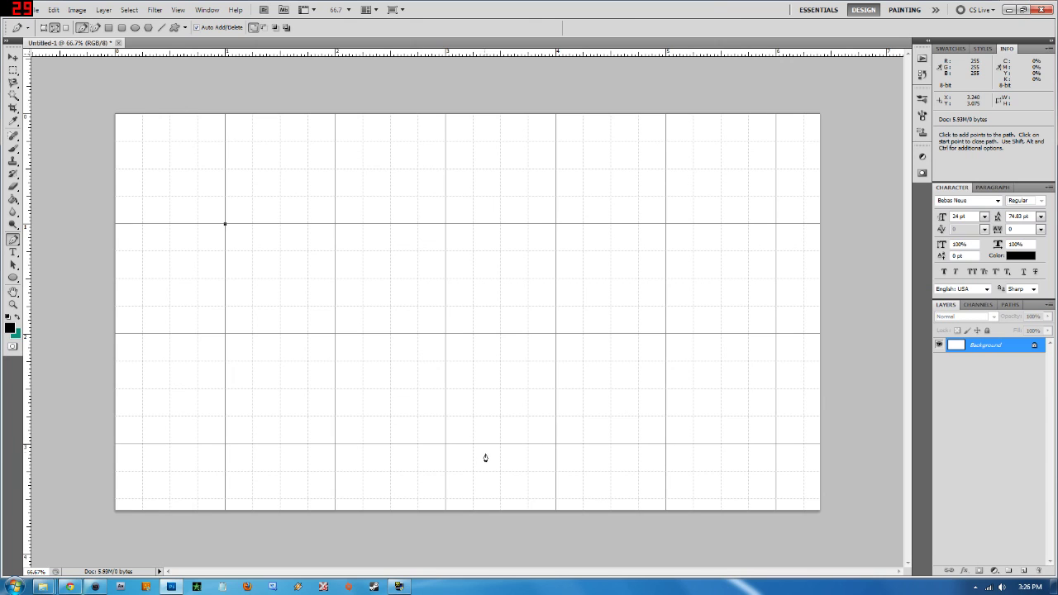
drag(446, 444, 683, 445)
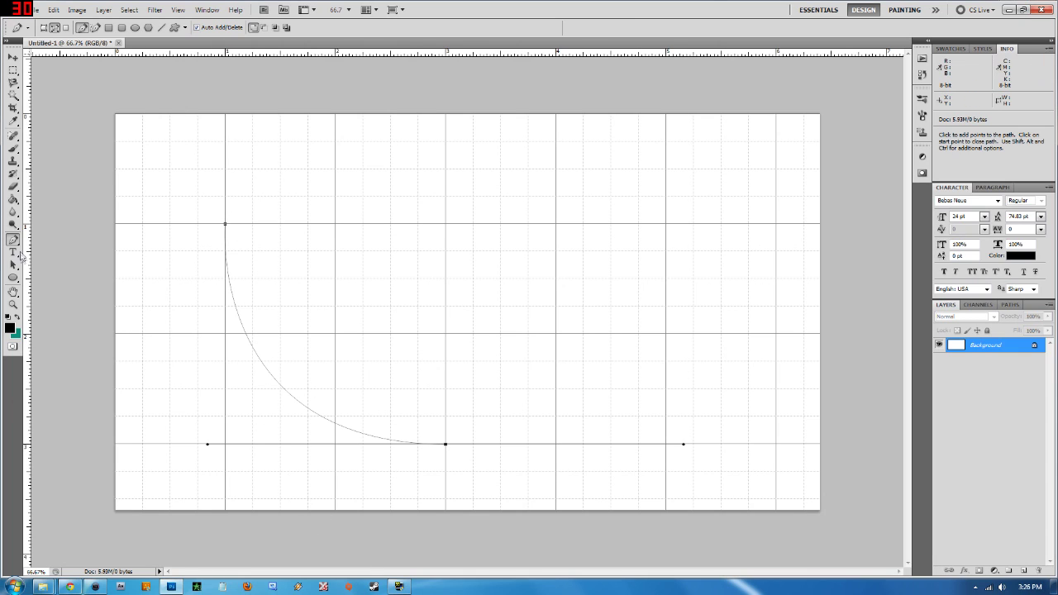
Start type on the middle of the curved path and enter the trial text KSDJFKSJDK.
click(13, 253)
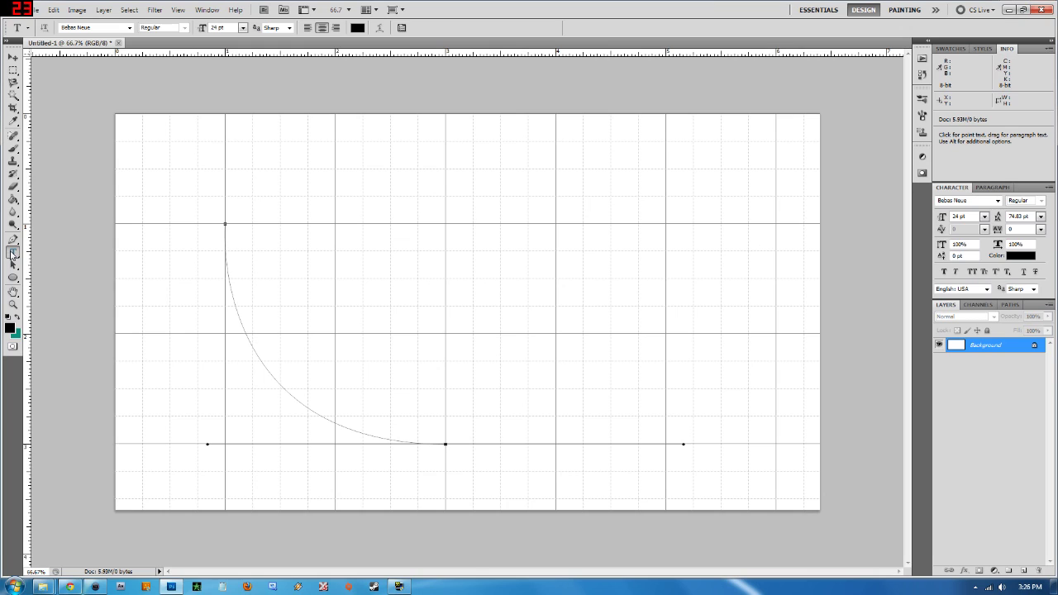
click(248, 344)
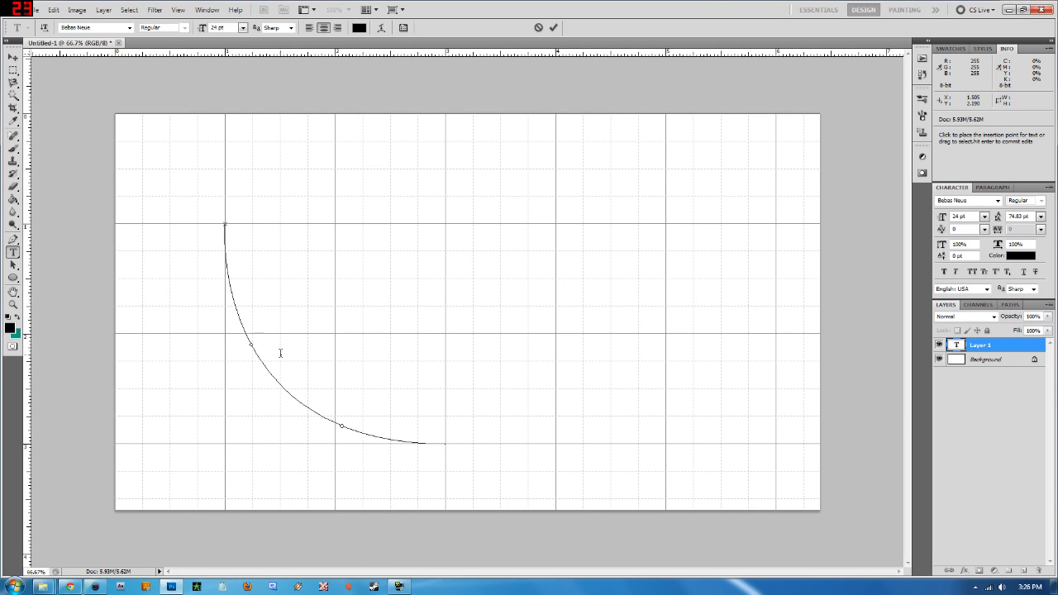
text(KSDJFKSJDK)
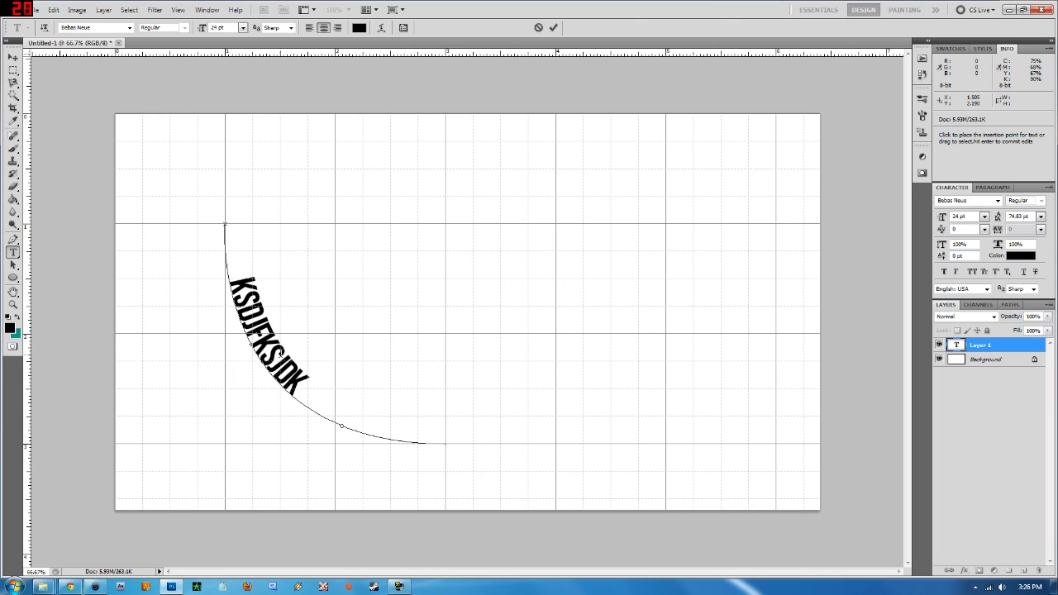
Replace the trial text on the curve with VALGRIZ TUTORIALS and commit the type.
key(BackSpace)
key(BackSpace)
key(BackSpace)
key(BackSpace)
key(BackSpace)
key(BackSpace)
key(BackSpace)
key(BackSpace)
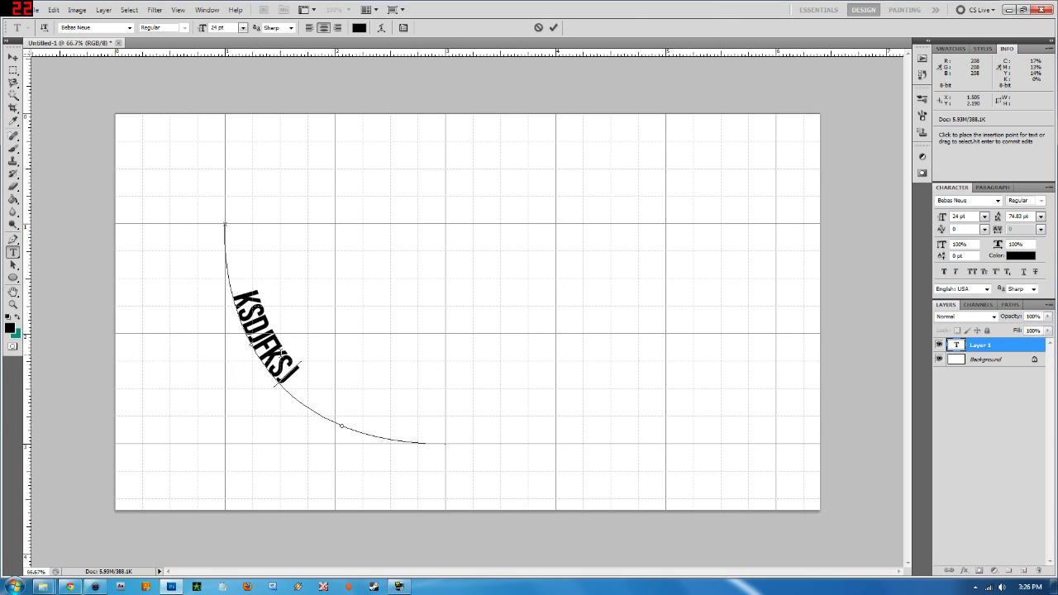
key(BackSpace)
key(BackSpace)
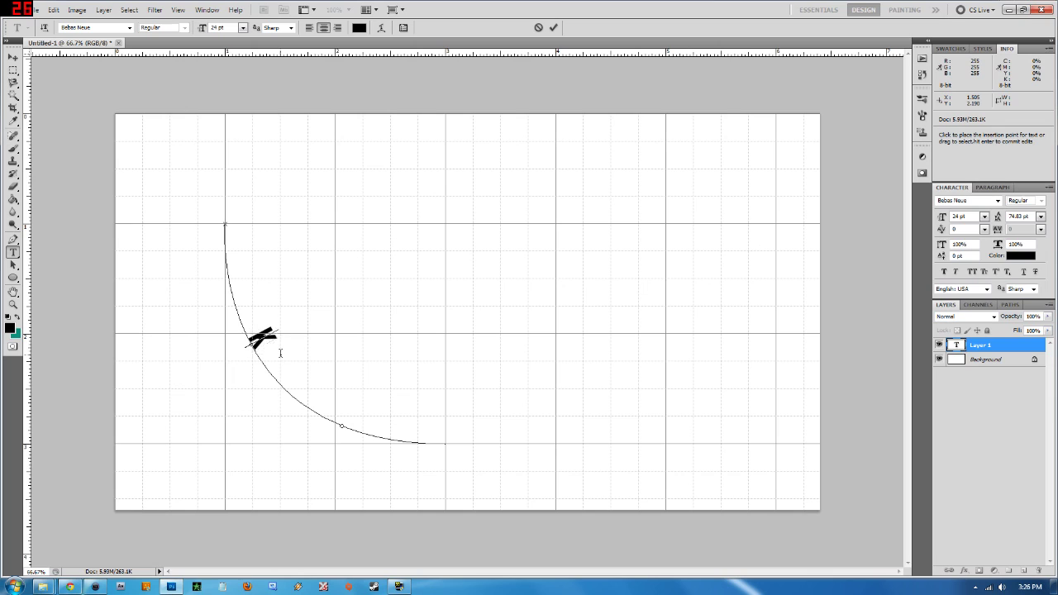
text(VALGRIZ T)
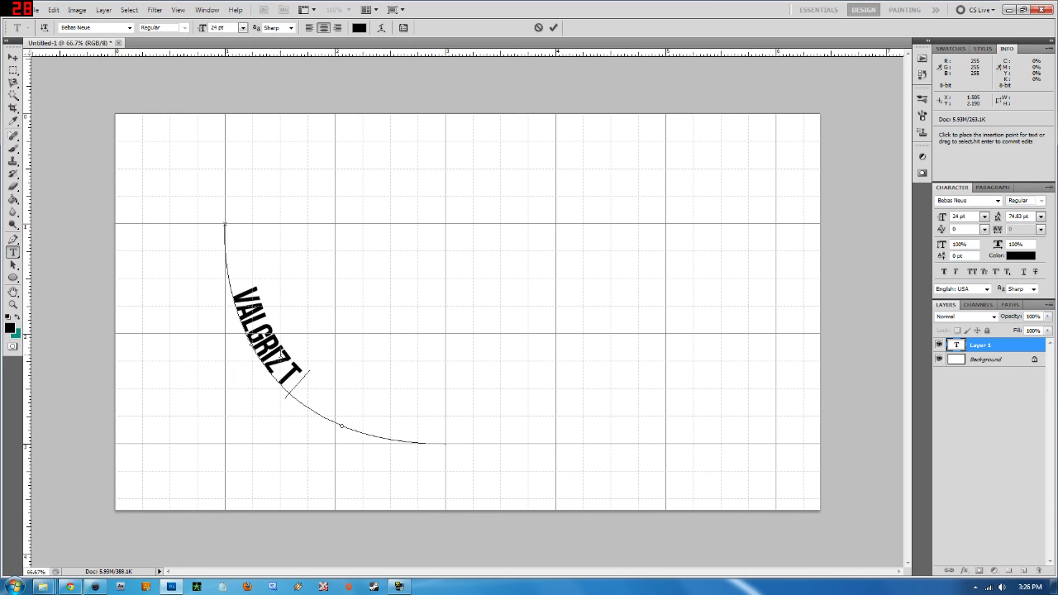
text(UTORIALS)
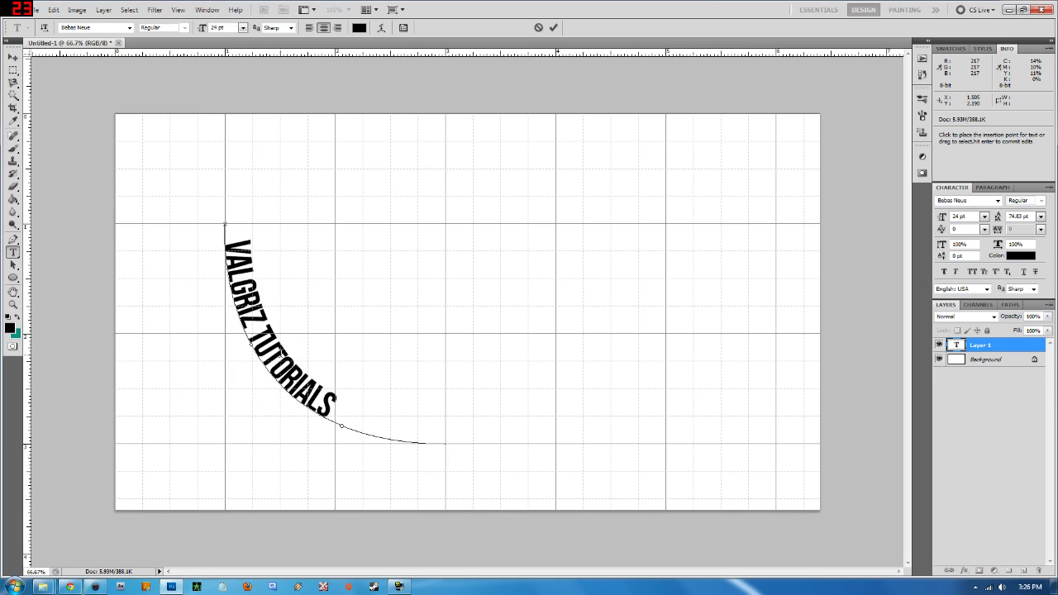
click(12, 56)
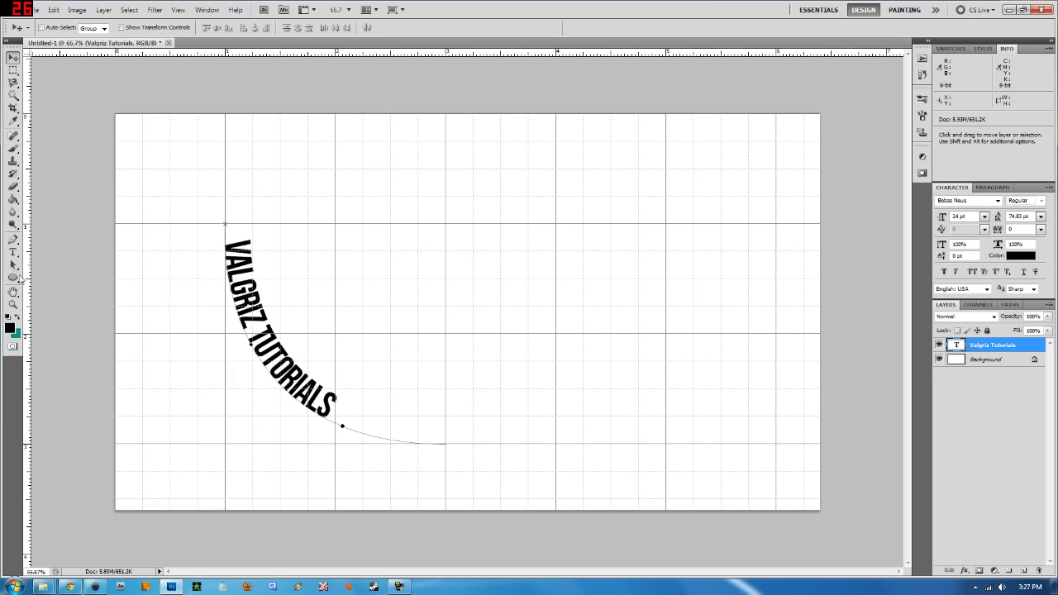
Preview the curved text without its path outline and with the grid temporarily hidden.
click(13, 240)
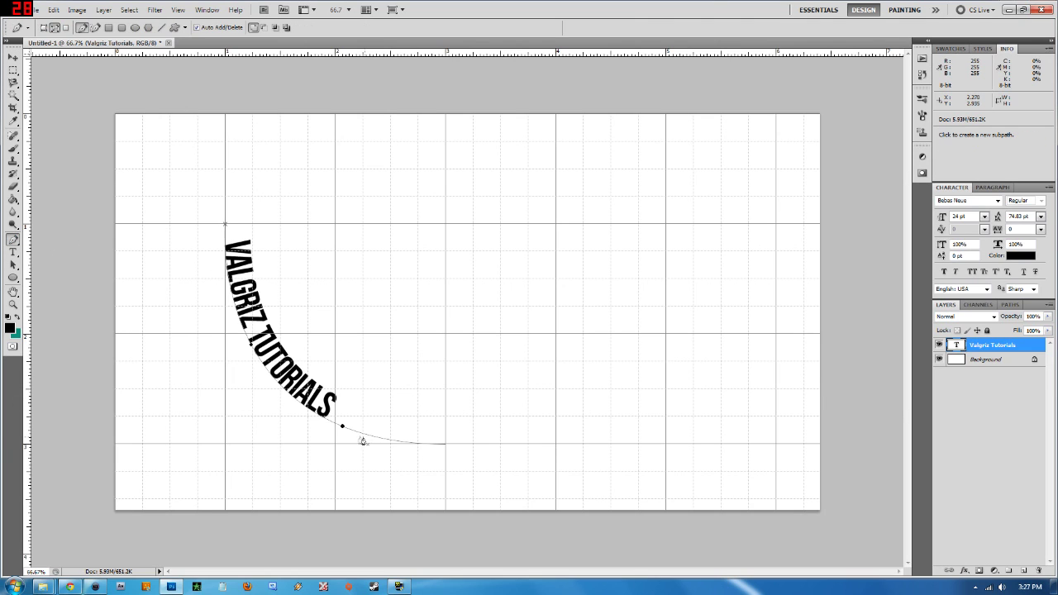
click(13, 251)
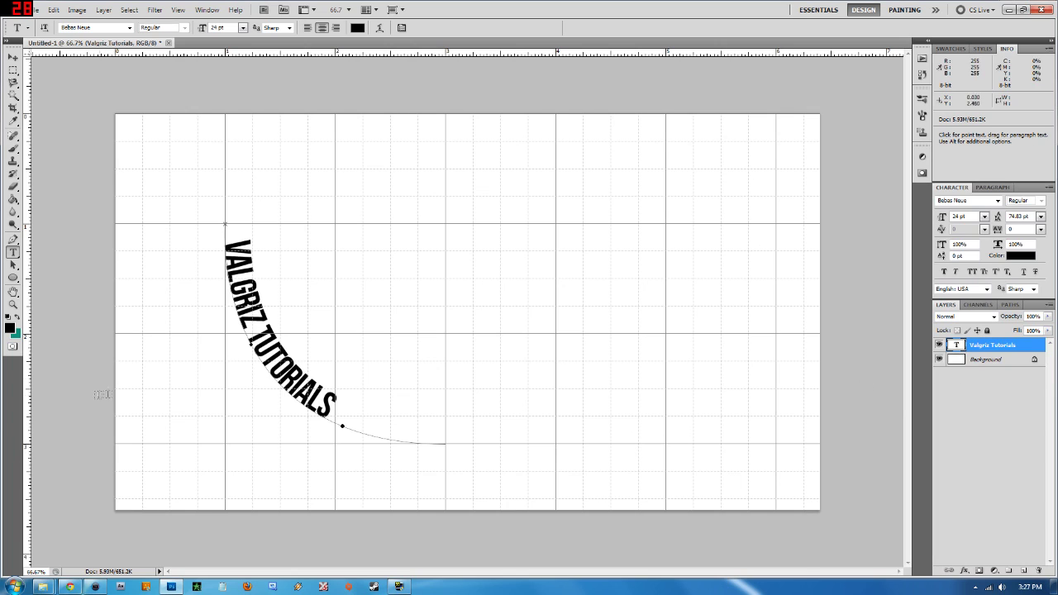
click(13, 240)
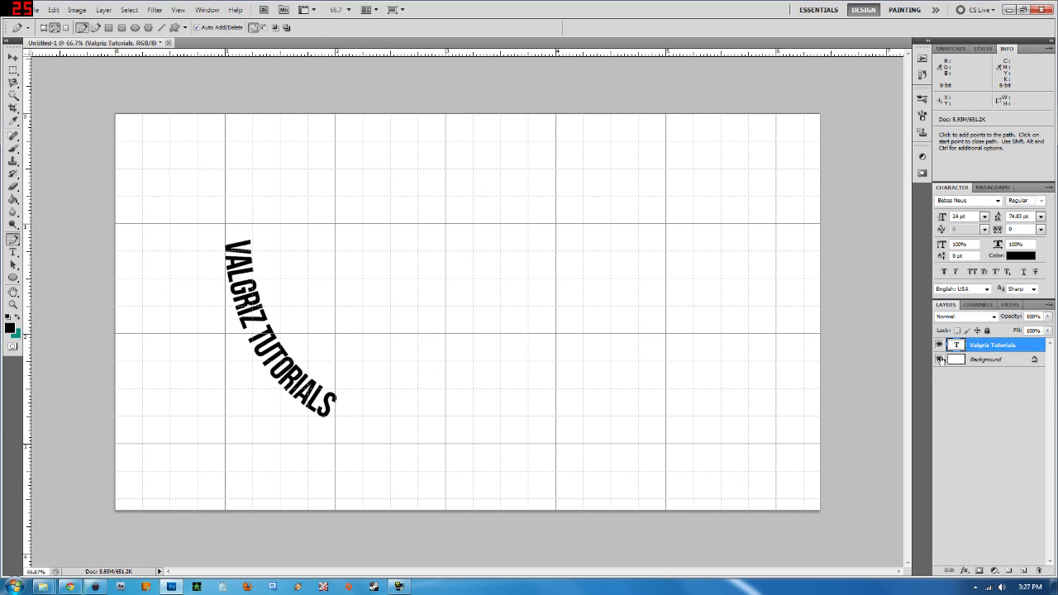
key(ctrl+apostrophe)
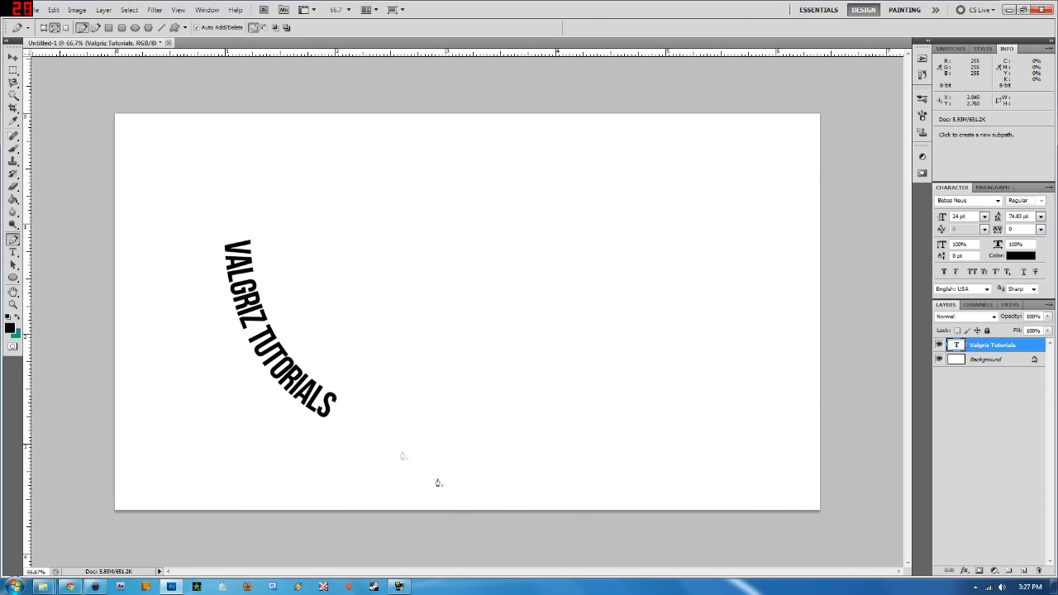
key(ctrl+apostrophe)
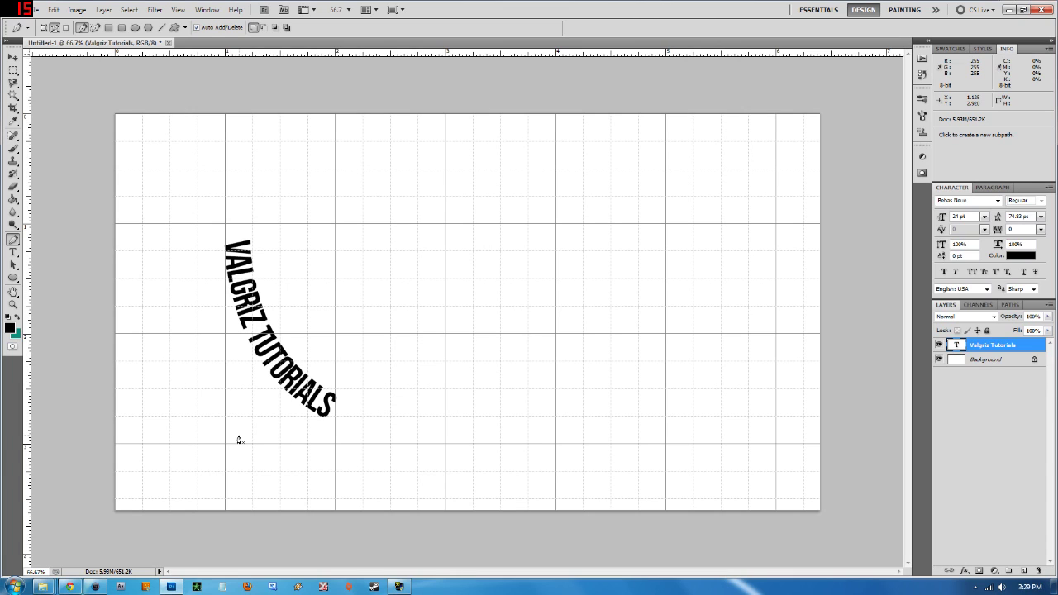
Draw a wide arching Pen path from just beyond the end of VALGRIZ TUTORIALS at about 2.25 in, 3 in to about 6 in, 2.7 in.
click(362, 444)
drag(674, 354, 983, 565)
key(ctrl+z)
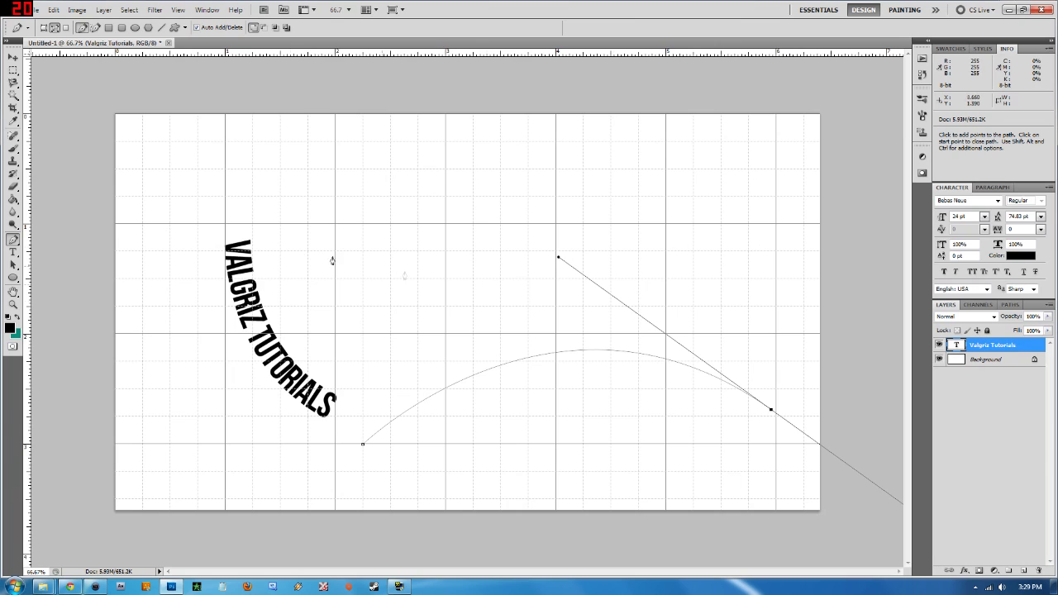
click(939, 346)
click(940, 347)
Add the text TIP TUESDAY! along the rising part of the new arch path.
click(14, 253)
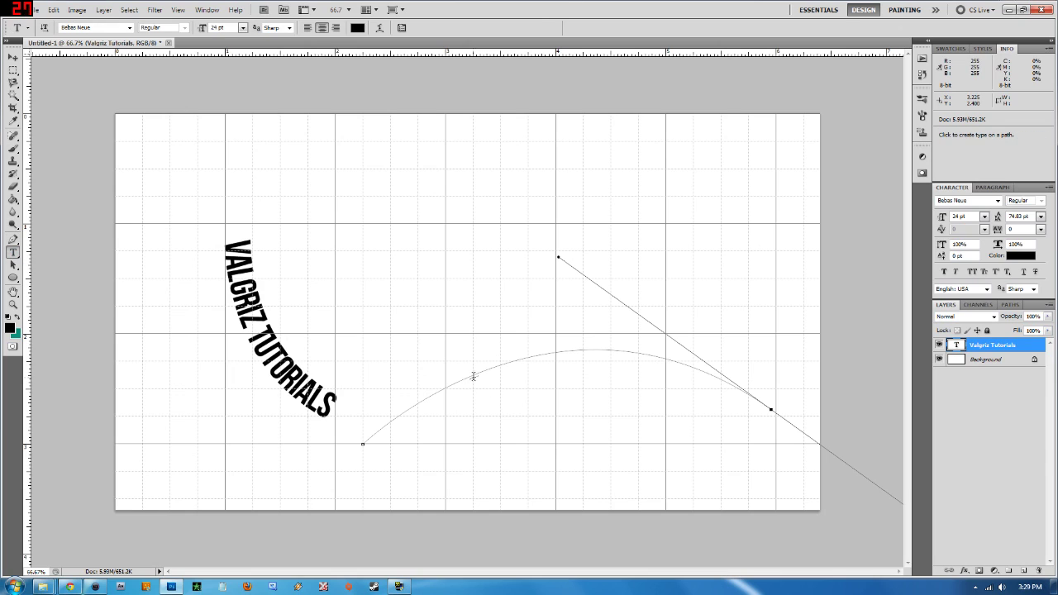
click(476, 373)
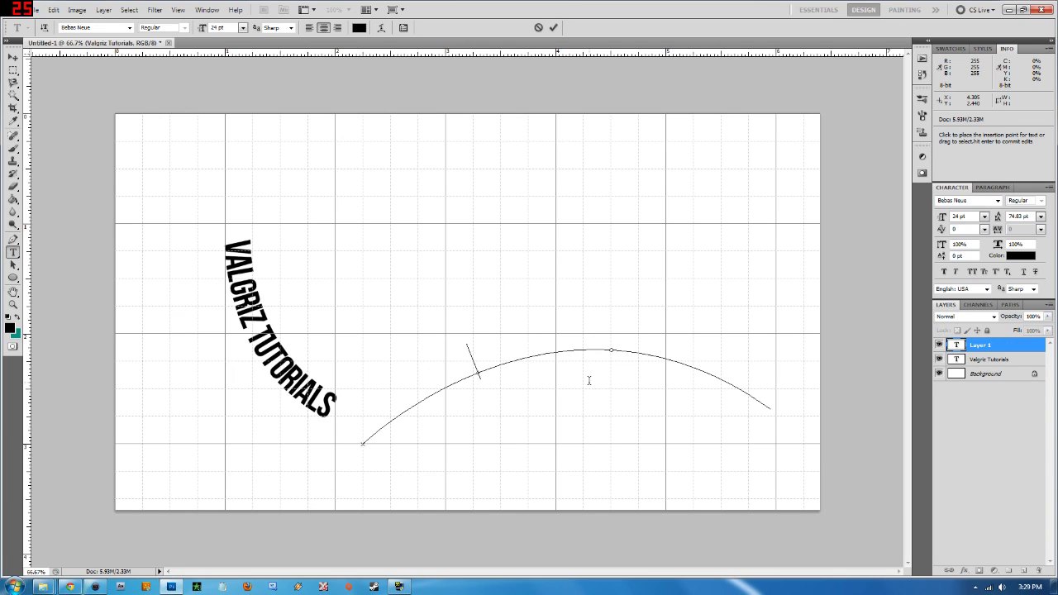
text(TIP TU)
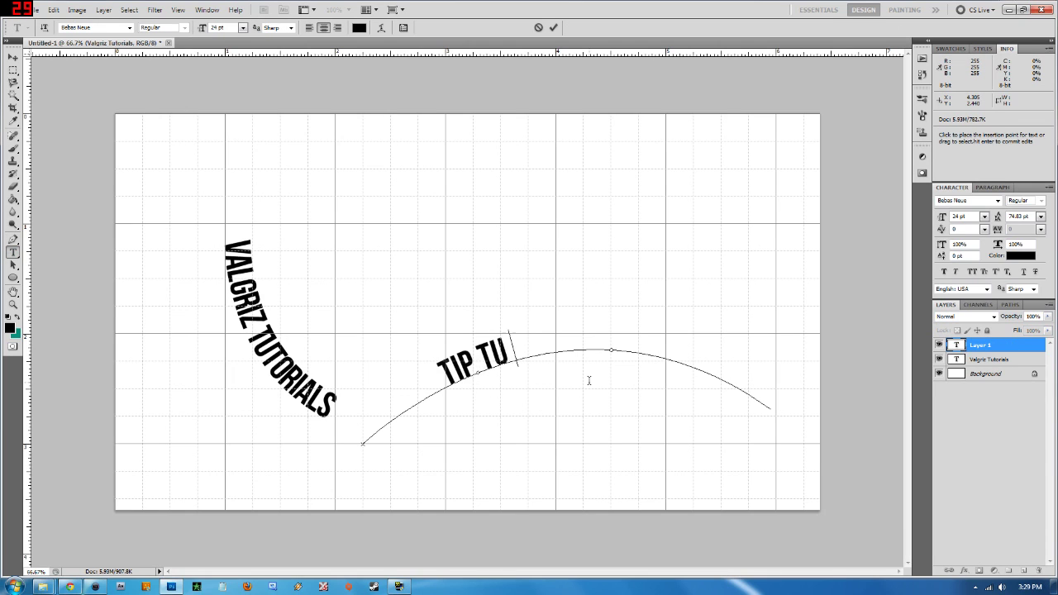
text(ESDAY)
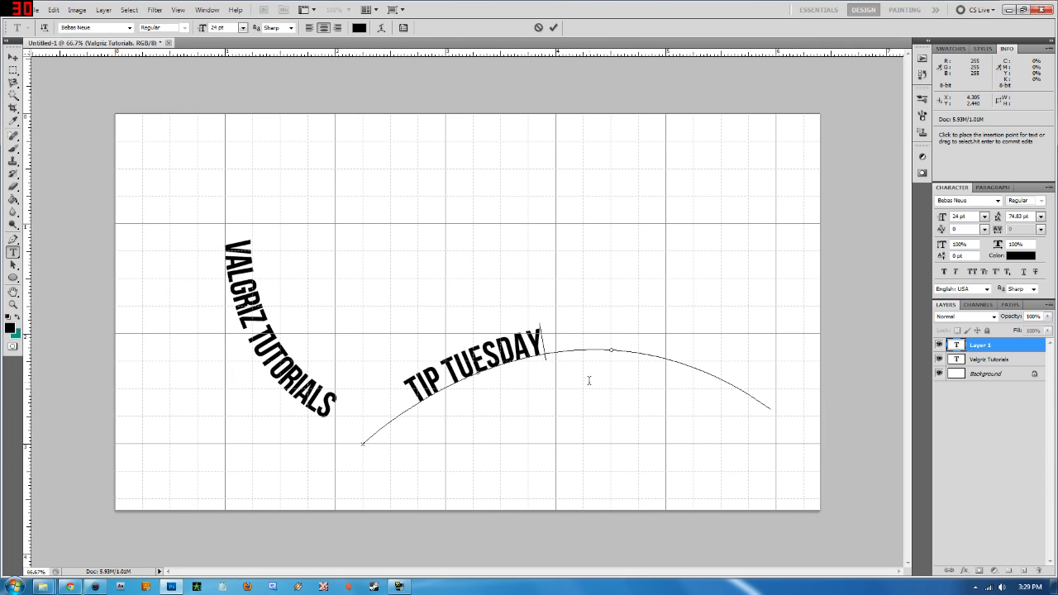
text(!)
Move TIP TUESDAY! close to the end of VALGRIZ TUTORIALS and hide the grid.
drag(466, 363, 413, 374)
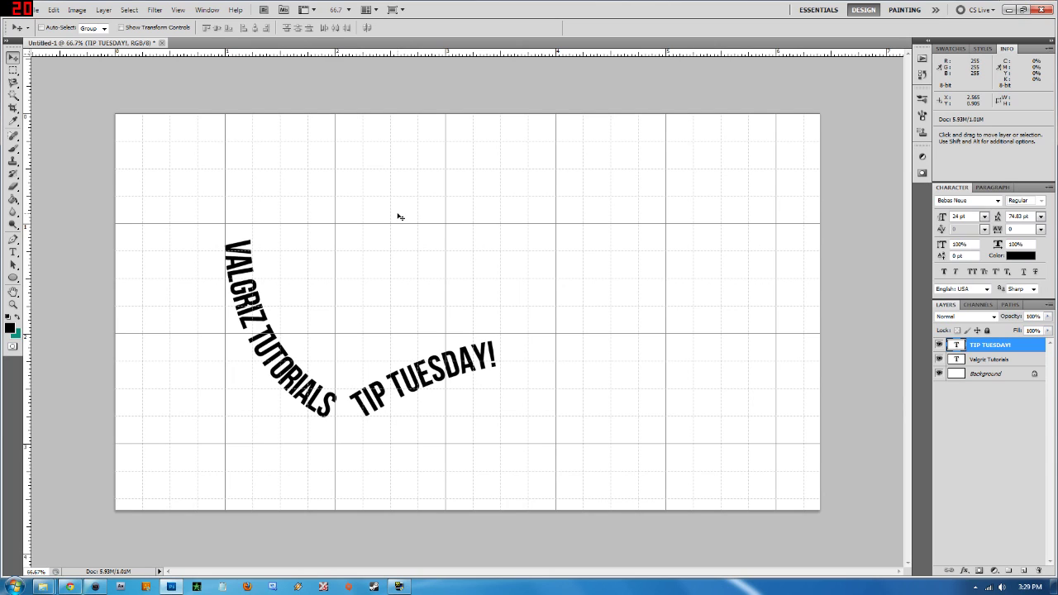
key(ctrl+h)
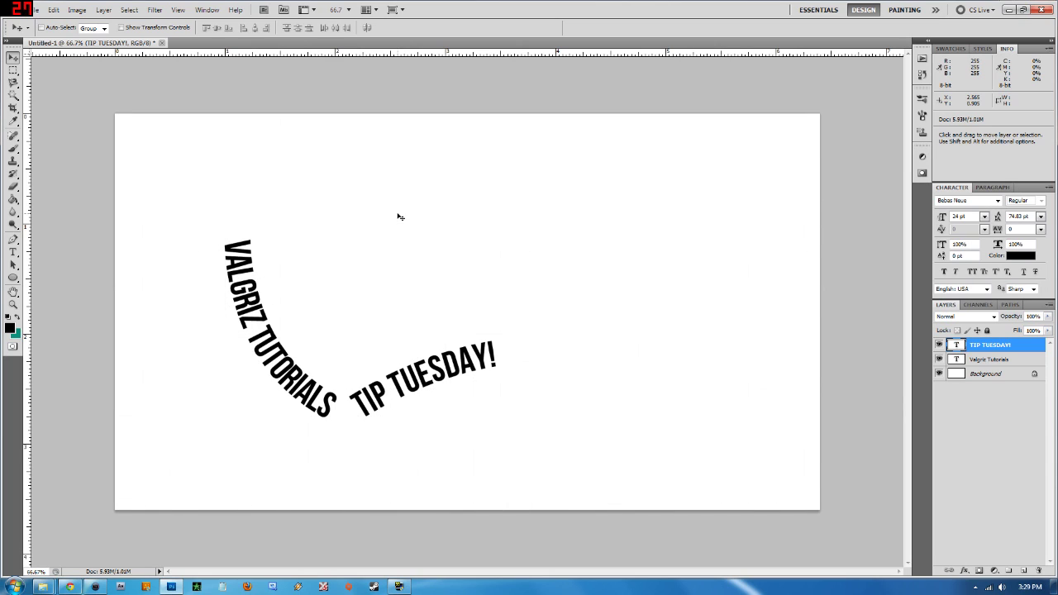
mouse_move(419, 380)
mouse_down()
mouse_move(499, 377)
mouse_move(416, 383)
mouse_up()
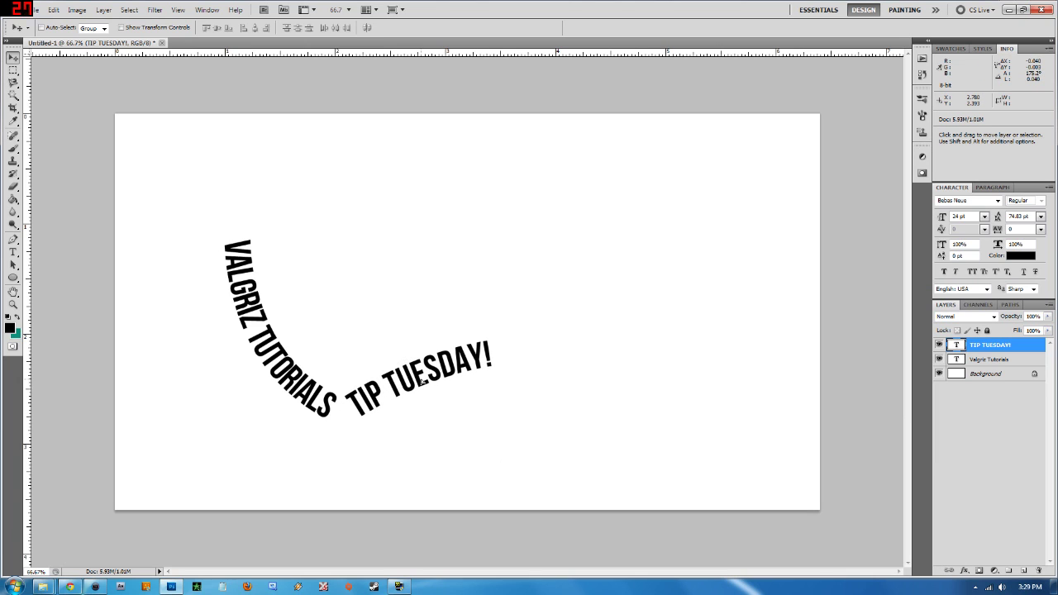